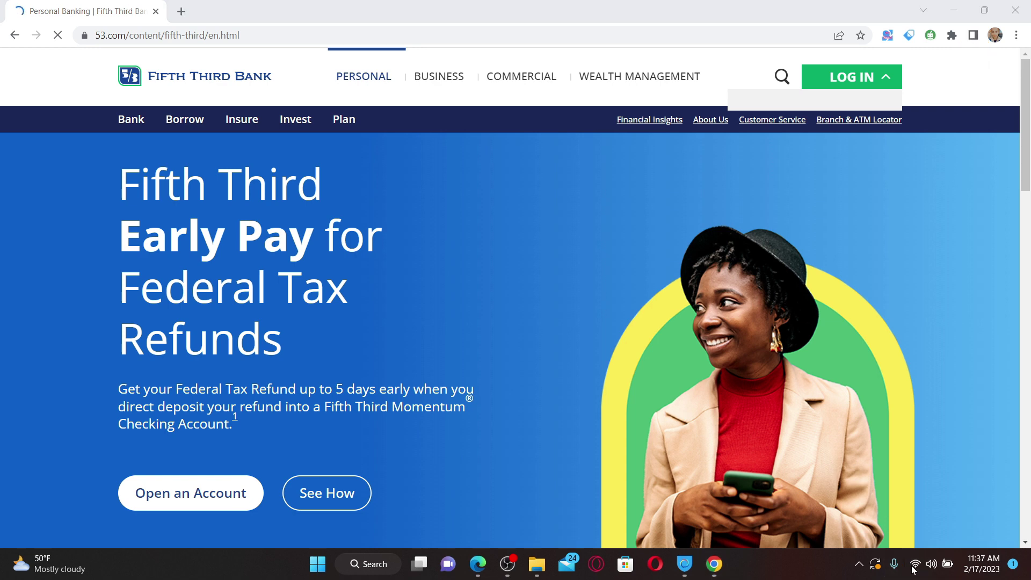
Step: Check the available Wi-Fi networks from quick settings, then dismiss the list
left_click(914, 563)
left_click(846, 307)
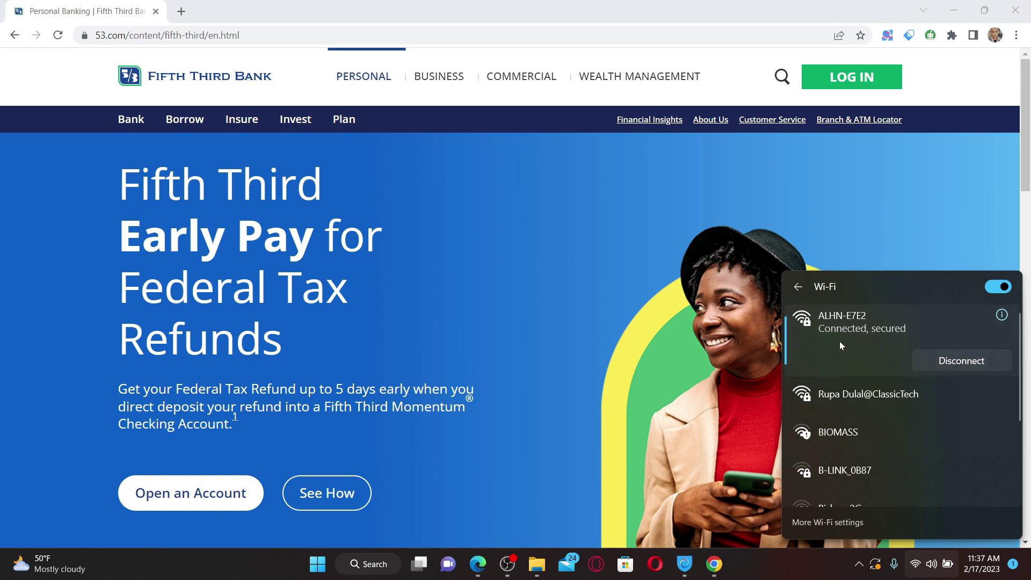
left_click(855, 229)
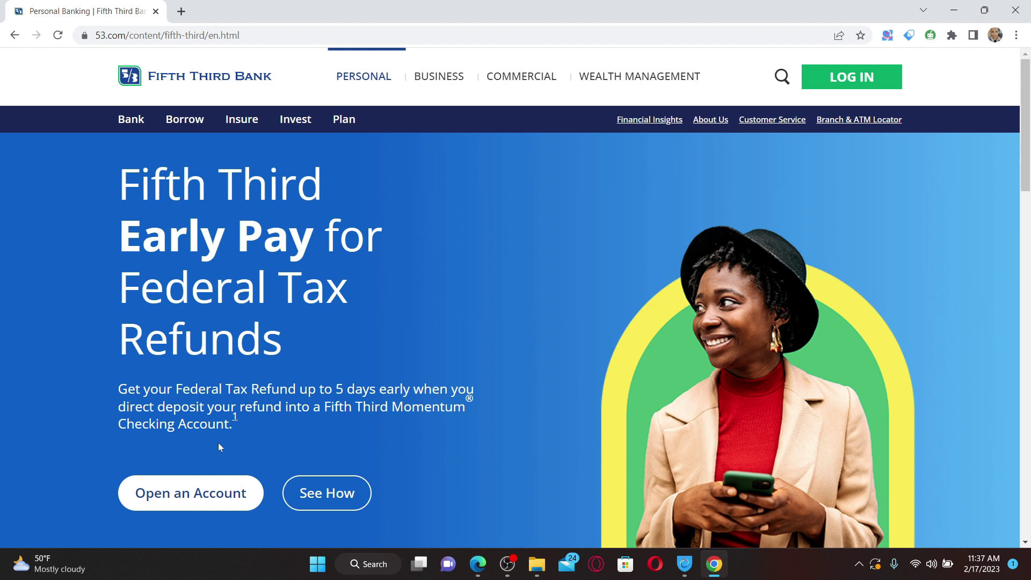
Step: Open the bank's login panel with Online Banking selected and the User ID field active
left_click(844, 78)
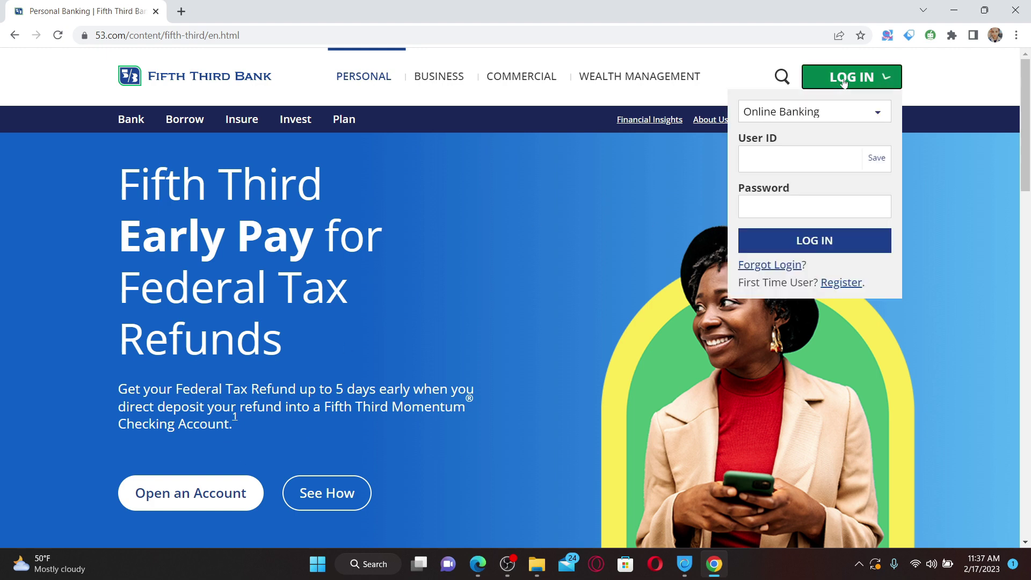
left_click(877, 113)
left_click(822, 130)
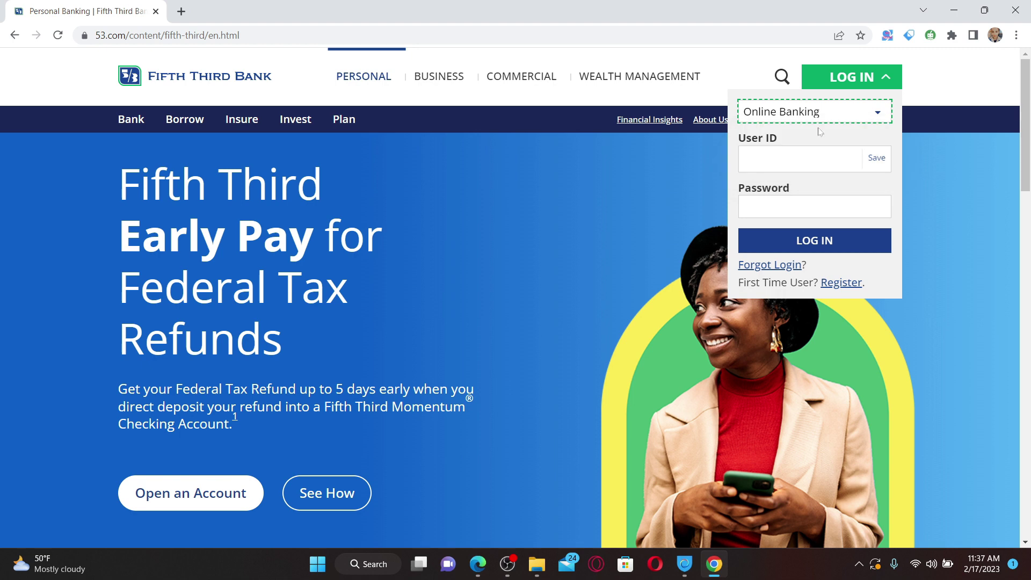
key("Tab")
left_click(772, 266)
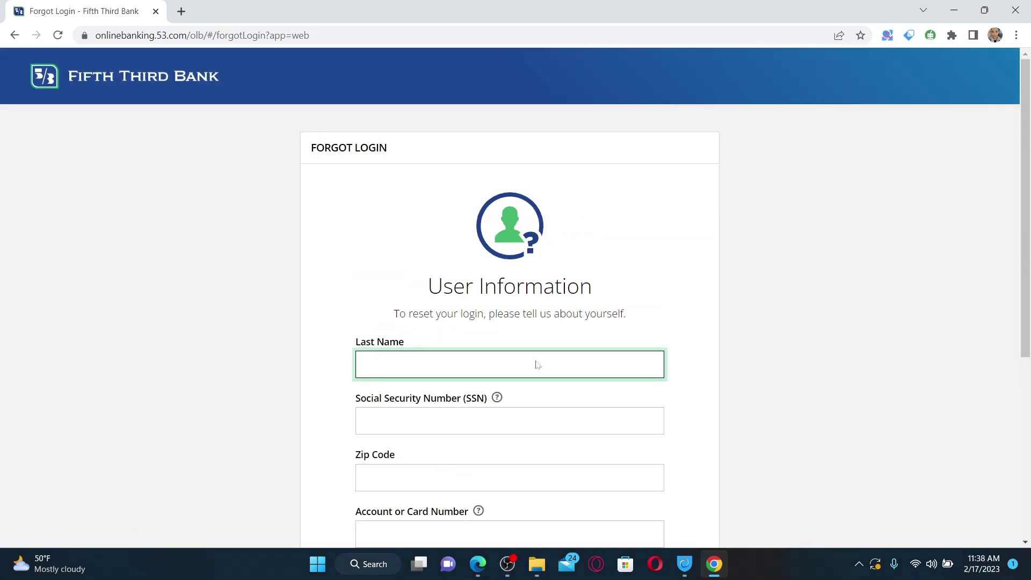
scroll(533, 363, "down", 3)
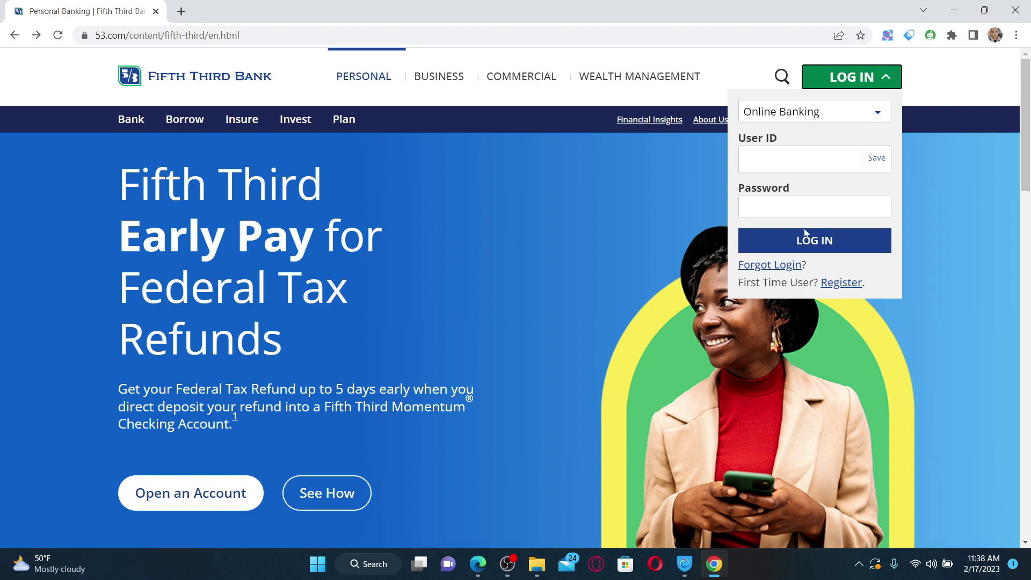
Step: Restore the Chrome window showing Fifth Third Bank and put it away with Windows+Down
double_click(954, 10)
key("super+Down")
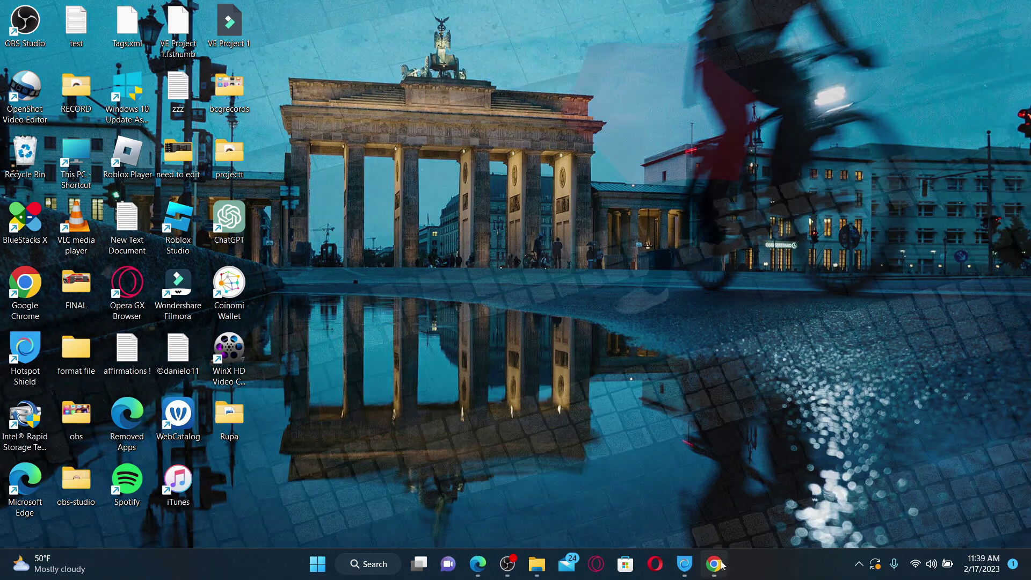
left_click(715, 564)
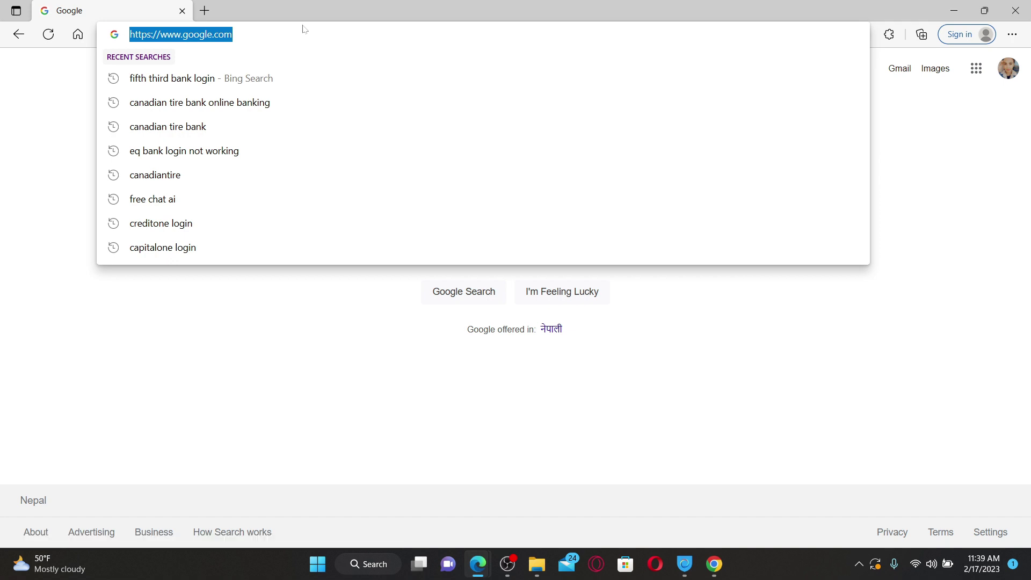
type("www.53.com")
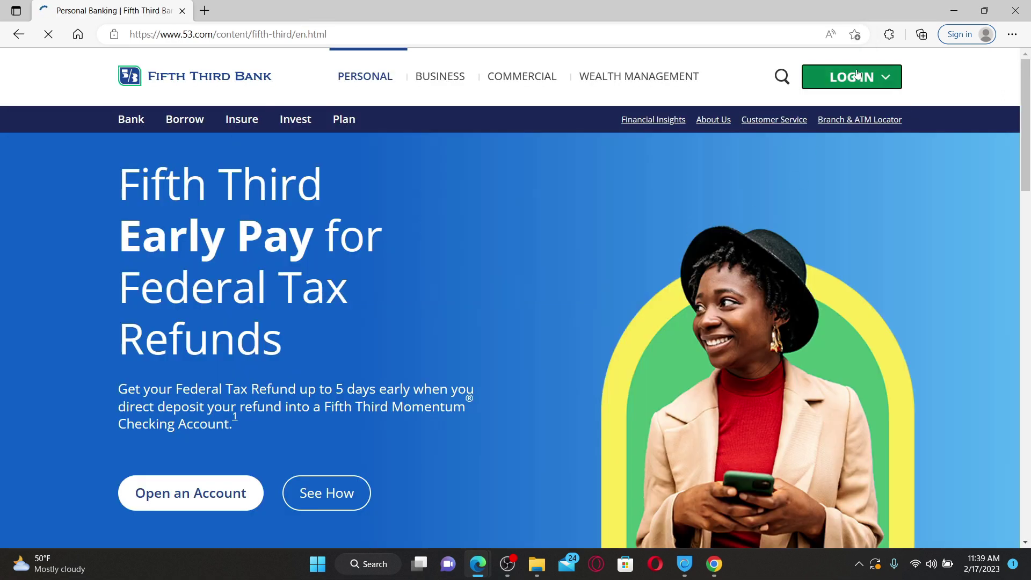
left_click(873, 77)
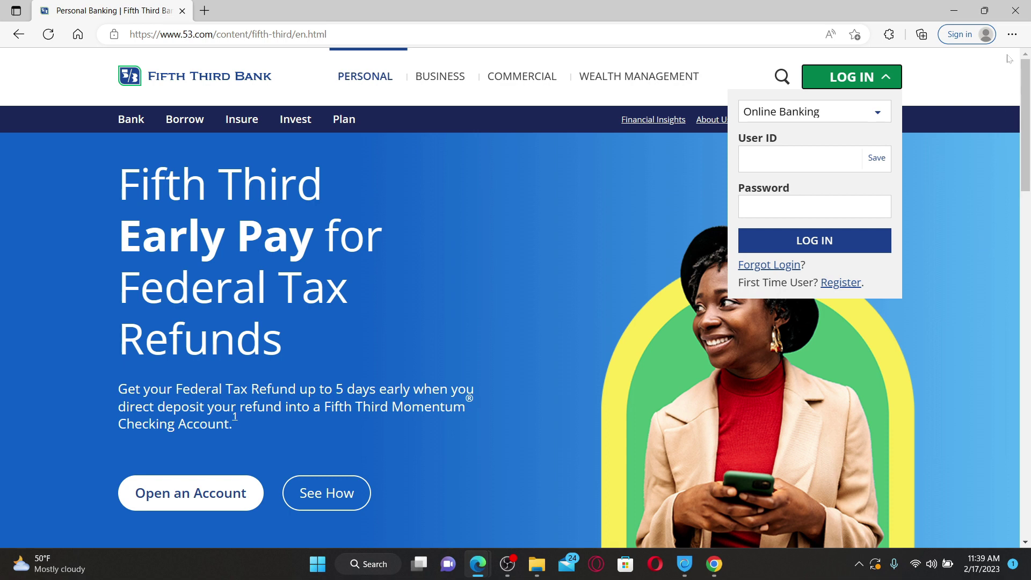
Step: Install the Edge 110.0.1587.46 update from About Microsoft Edge and restart the browser
left_click(1013, 35)
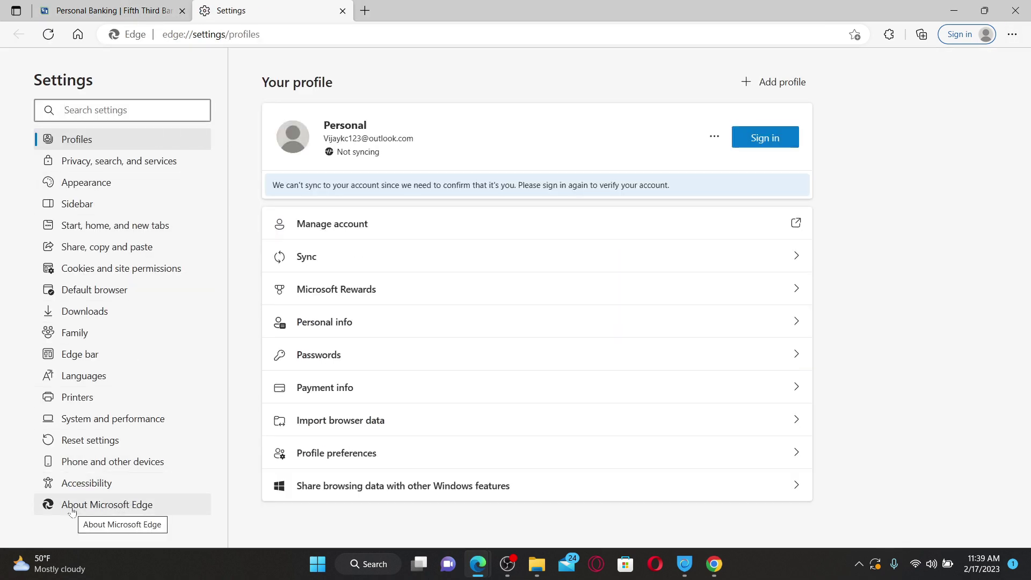
left_click(82, 506)
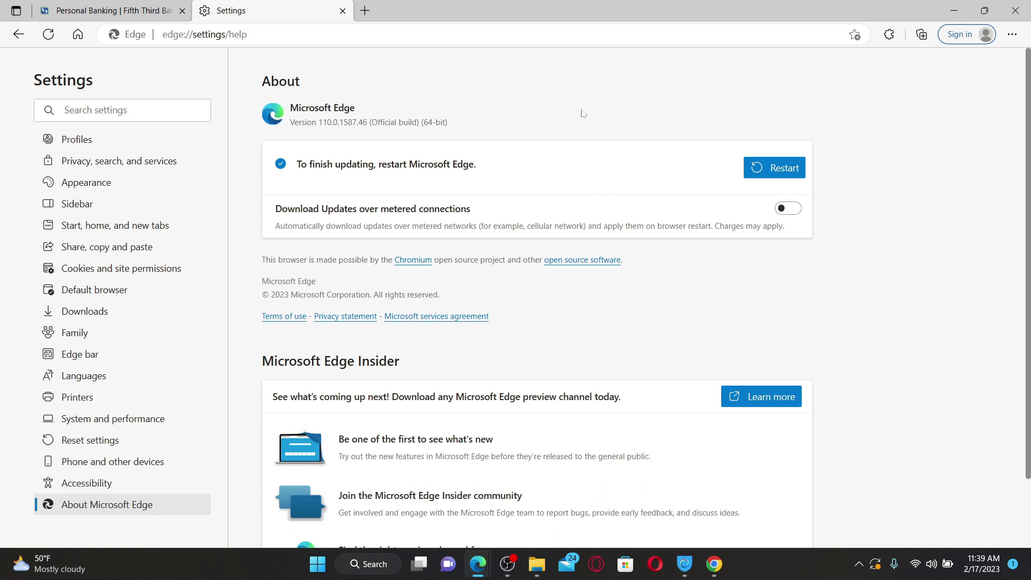
left_click(777, 169)
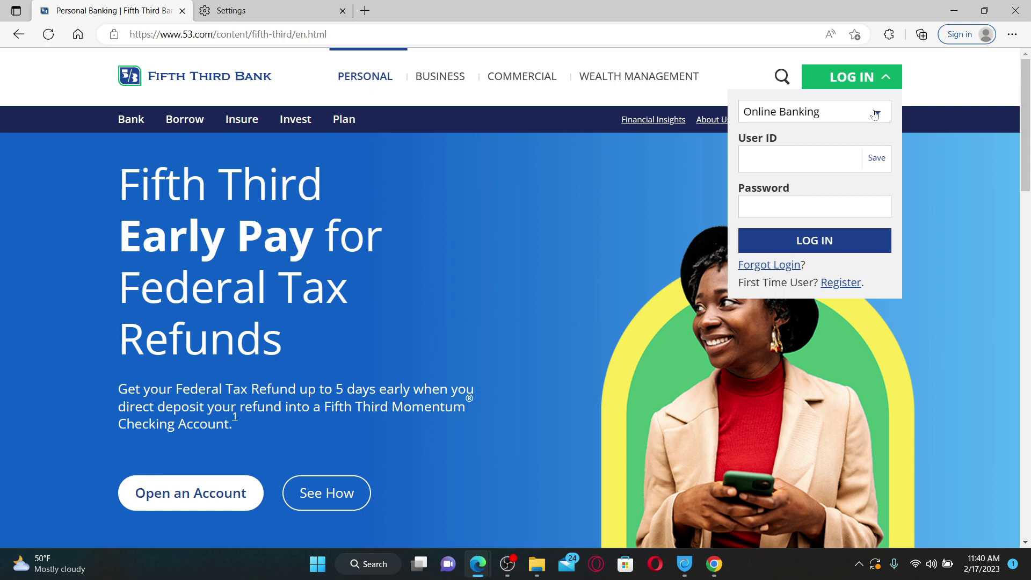
Step: Under Privacy, search, and services, clear all-time cookies, site data and cached images
left_click(1012, 34)
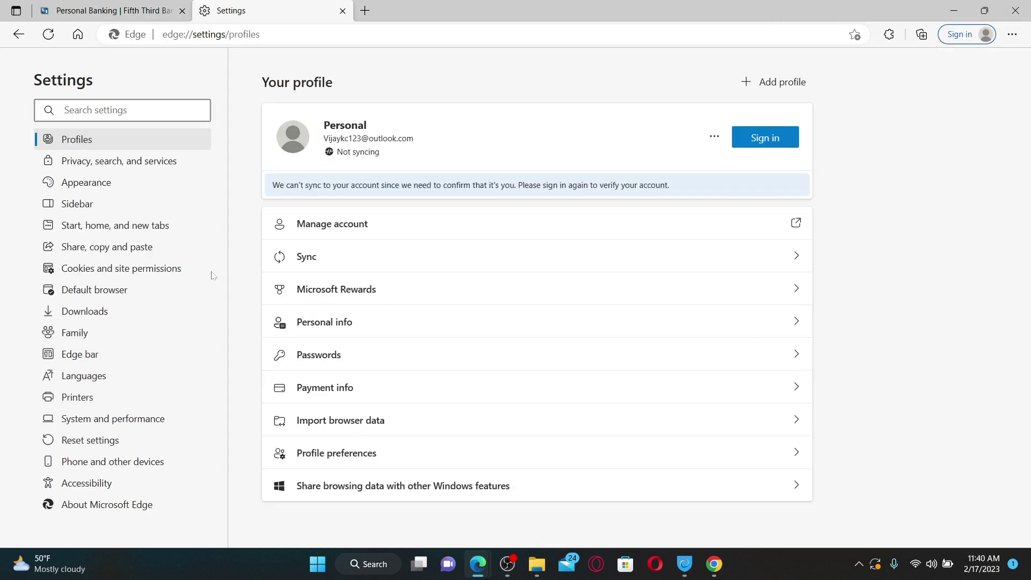
left_click(116, 165)
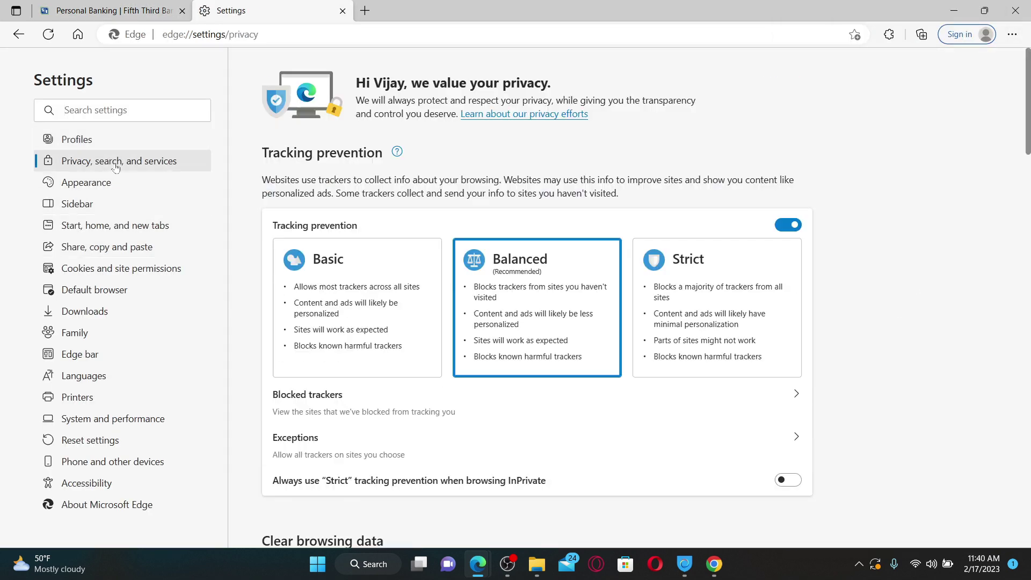
scroll(322, 241, "down", 5)
scroll(322, 161, "down", 1)
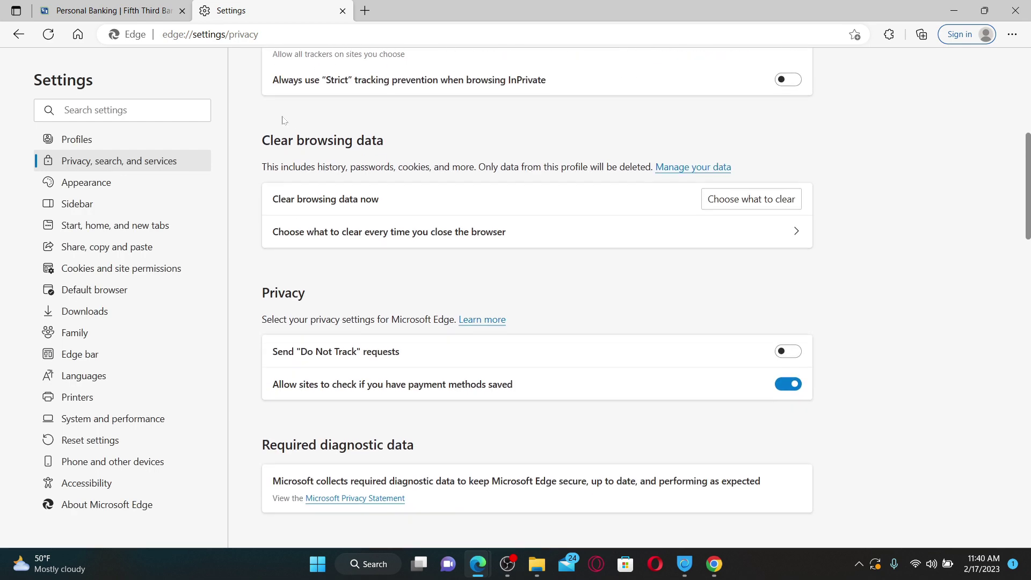
left_click(751, 199)
scroll(516, 306, "down", 1)
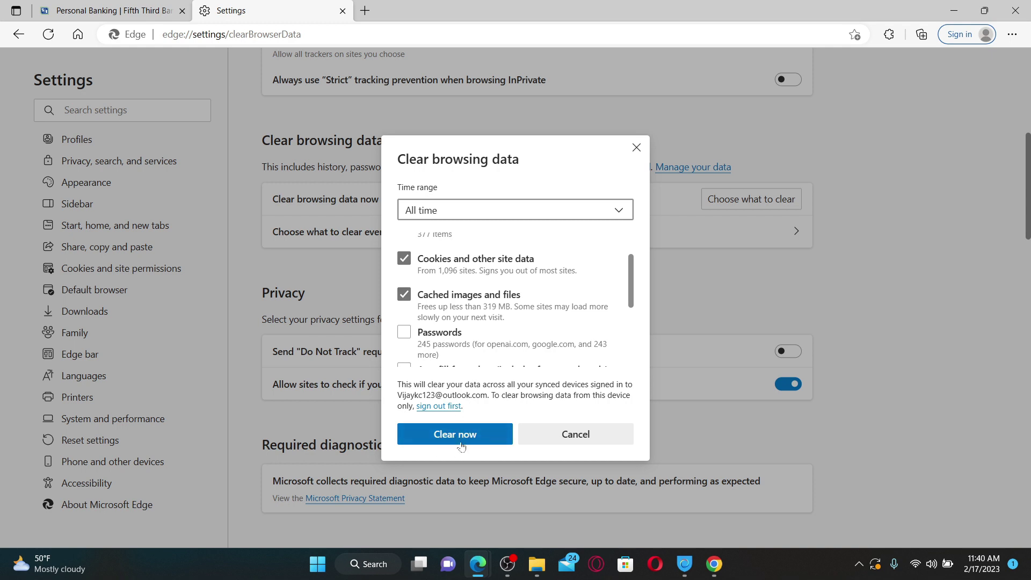
left_click(463, 435)
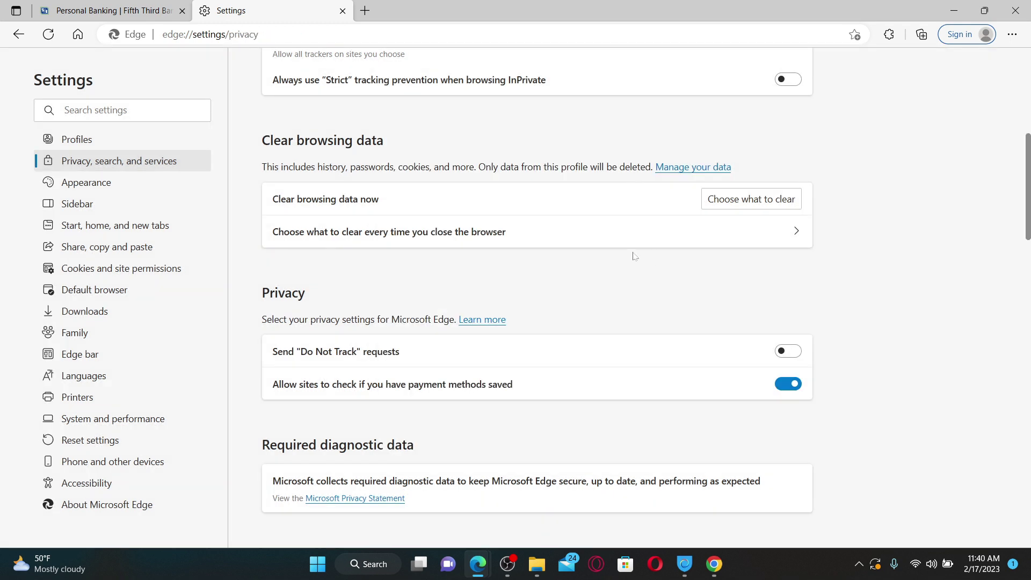
Step: Back on the Fifth Third Bank tab, fill in the User ID and password
left_click(114, 11)
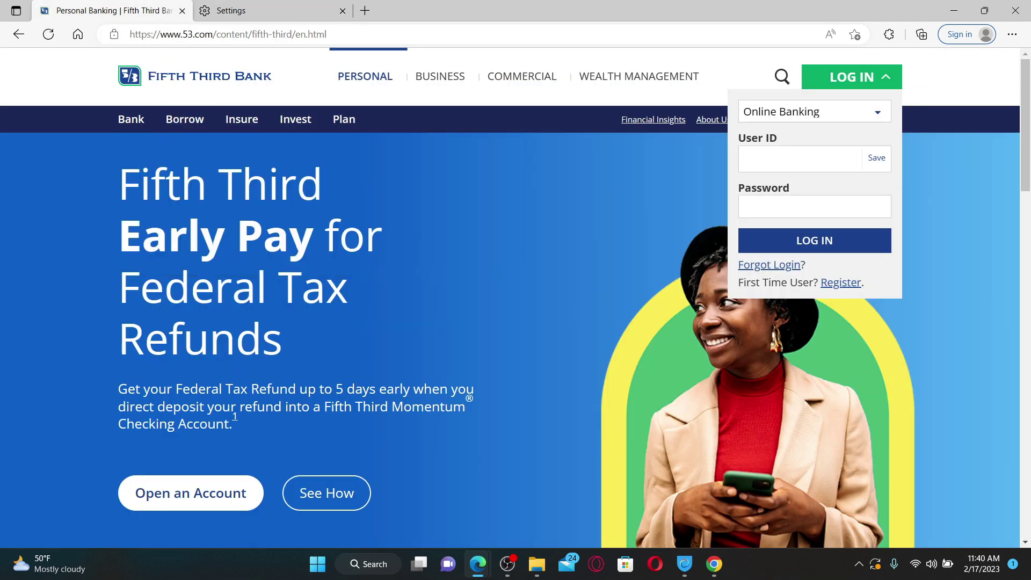
left_click(769, 157)
type("Rupa")
key("Tab")
Step: Minimize Edge with its filled-in bank login using Windows+D
key("super+d")
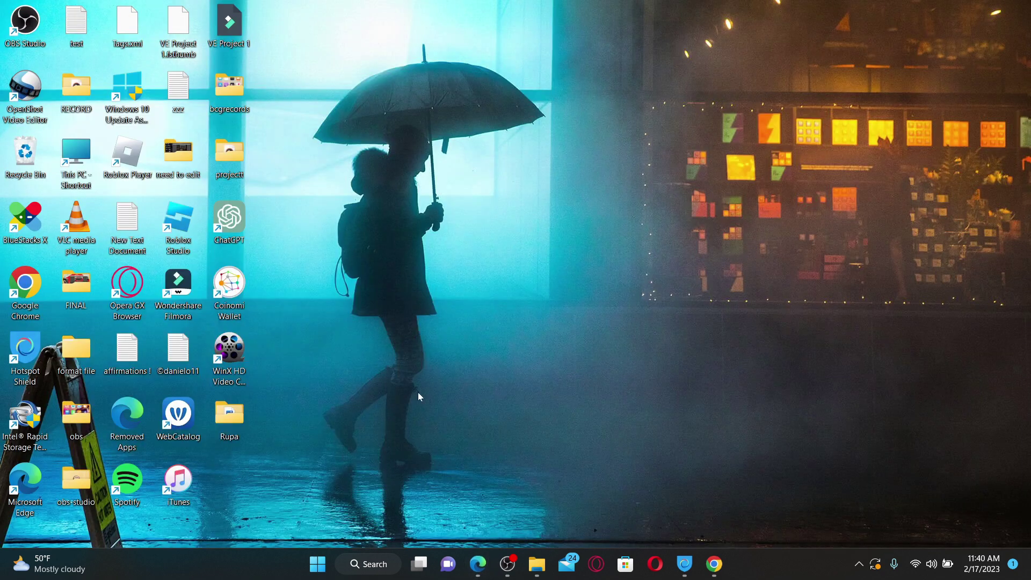